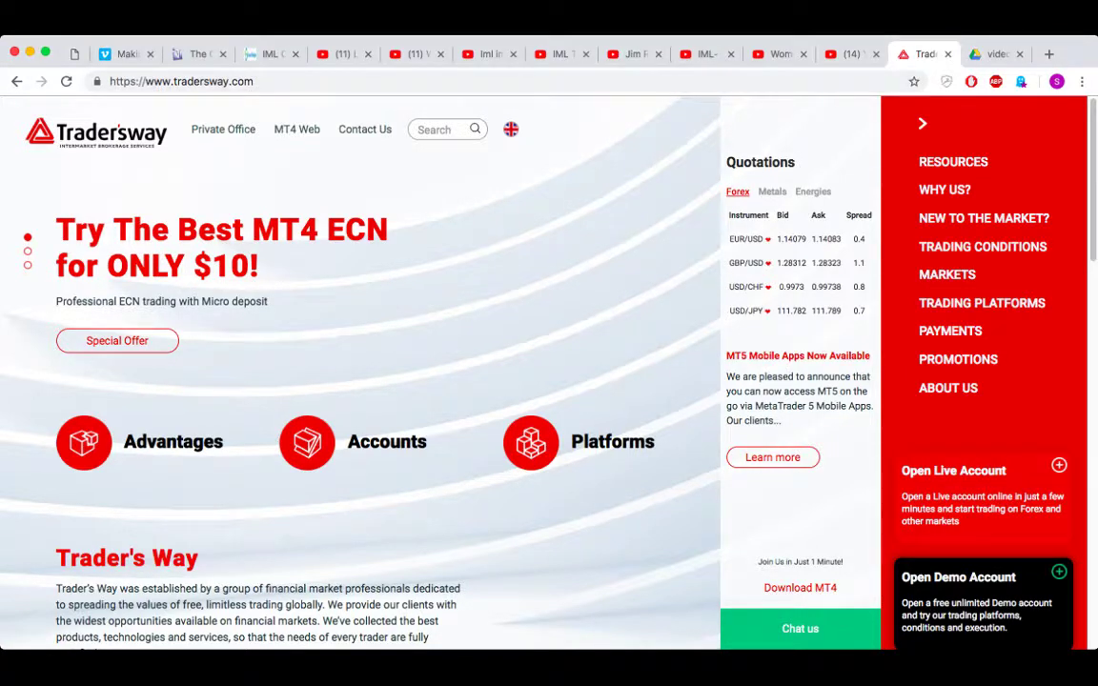
- Reload the demo registration page and enter the registrant's first name, last name and e-mail address
{"action": "key", "text": "super+r"}
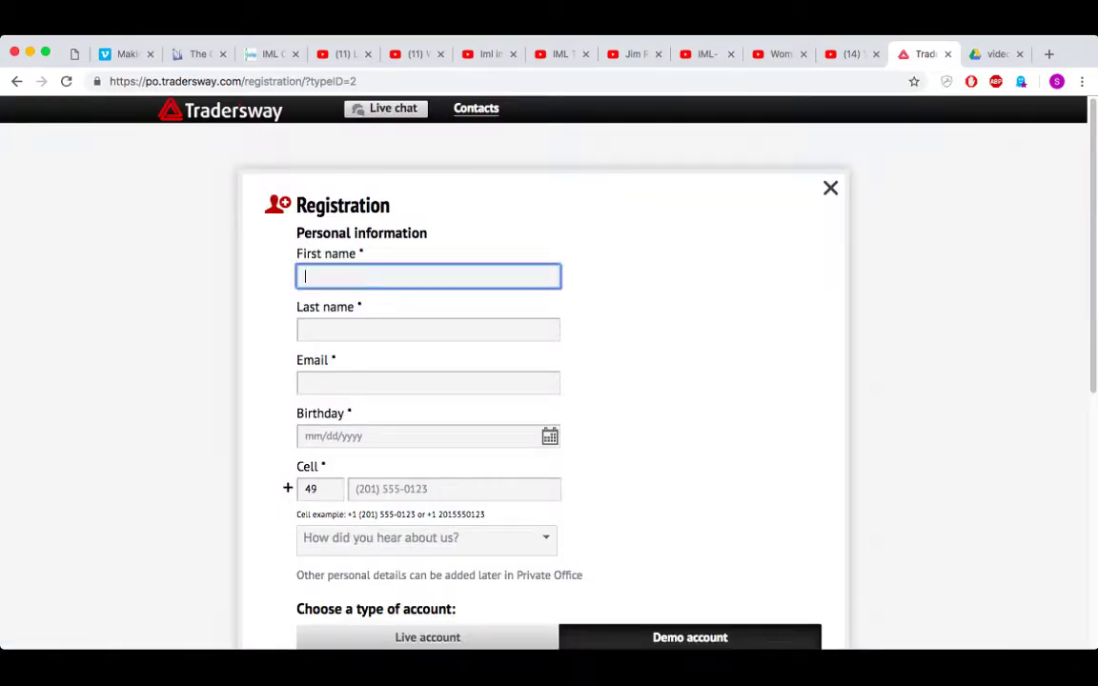
{"action": "key", "text": "Tab"}
{"action": "key", "text": "Tab"}
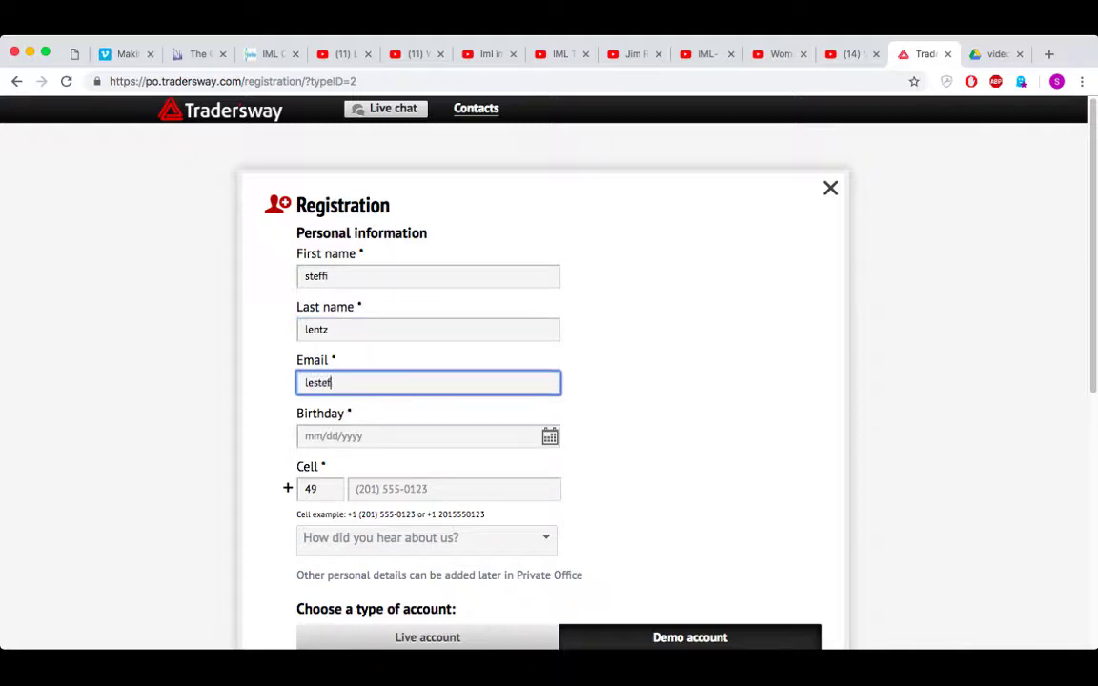
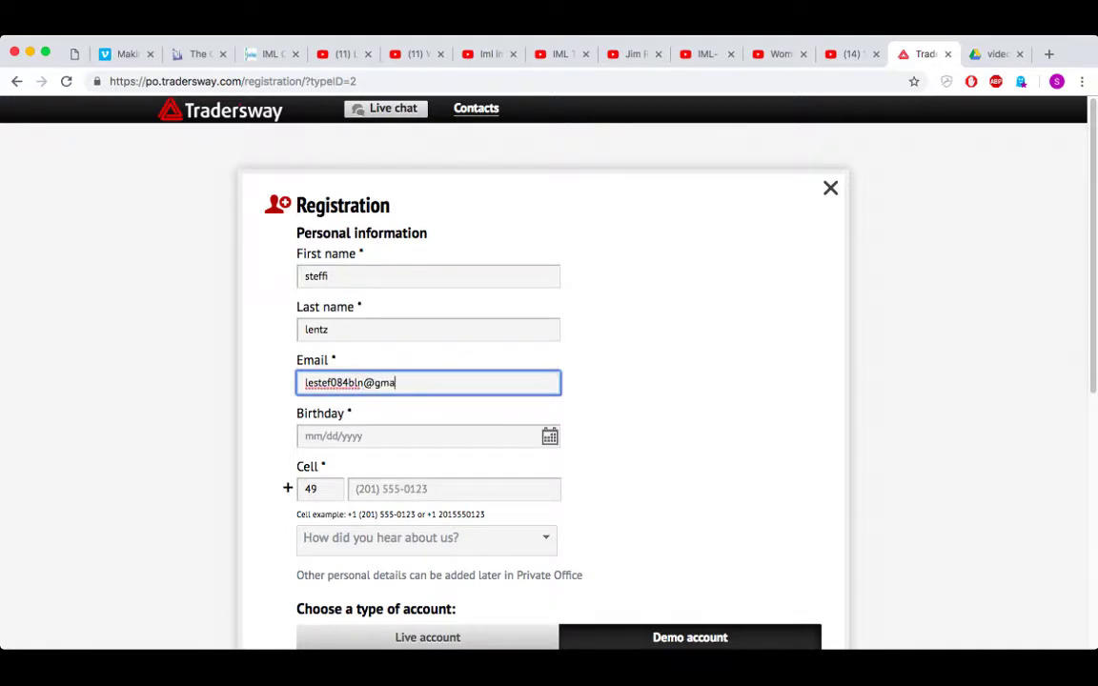
- Fill in the birthday using the calendar, with 1984 as the birth year
{"action": "key", "text": "Tab"}
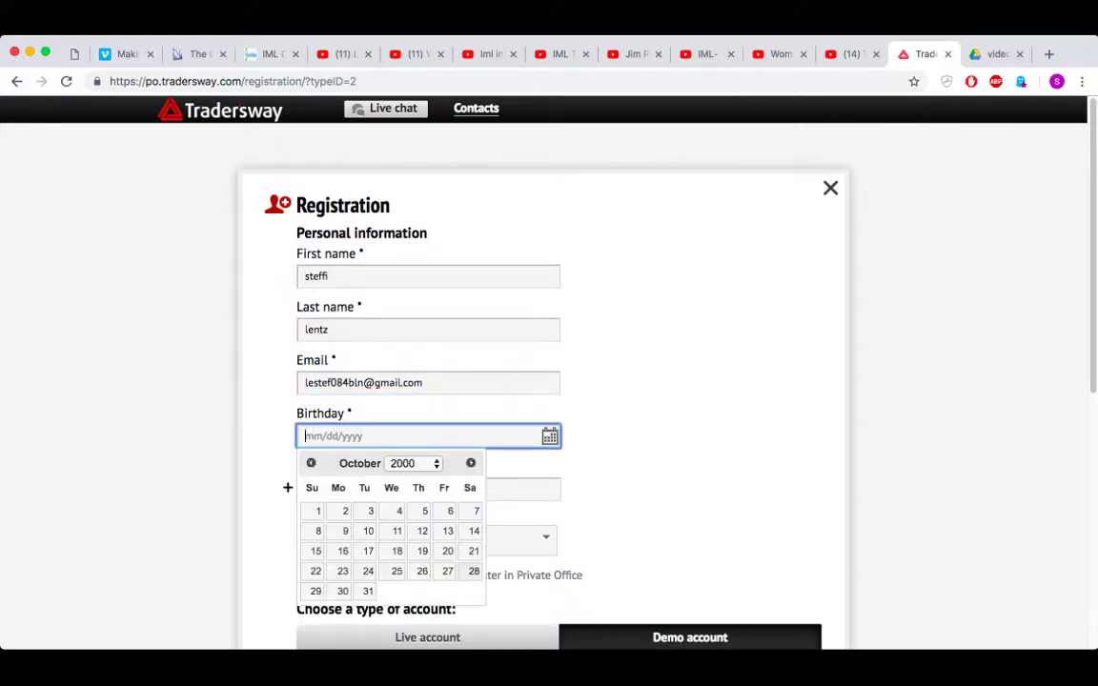
{"action": "key", "text": "Tab"}
{"action": "type", "text": "1984"}
{"action": "key", "text": "Page_Up"}
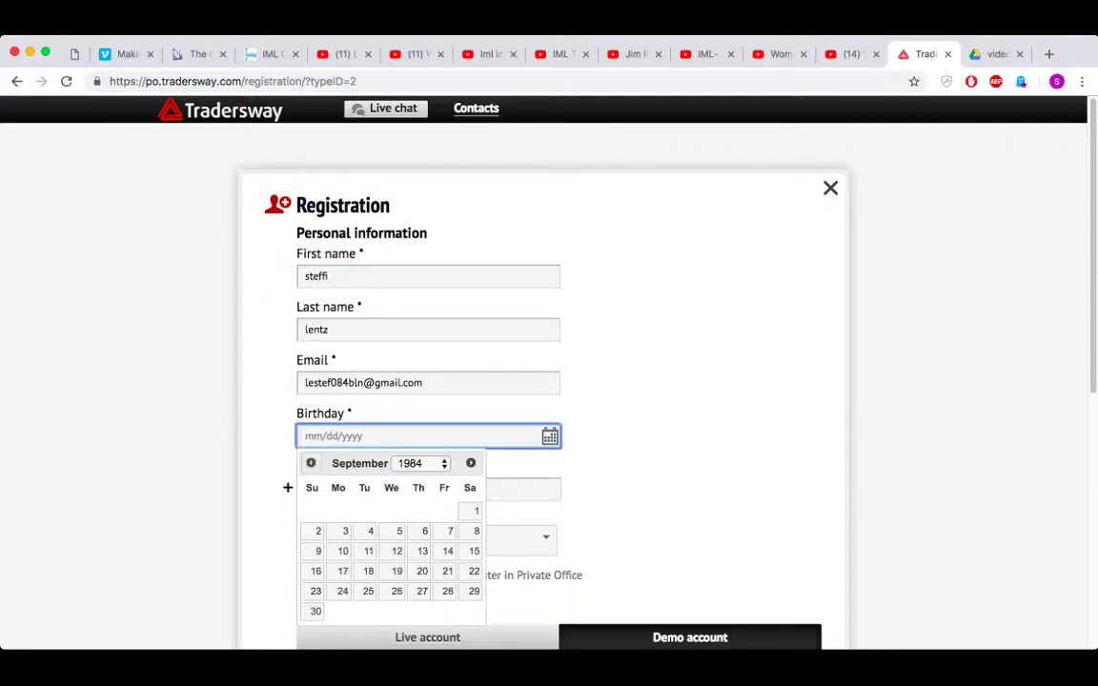
{"action": "key", "text": "Return"}
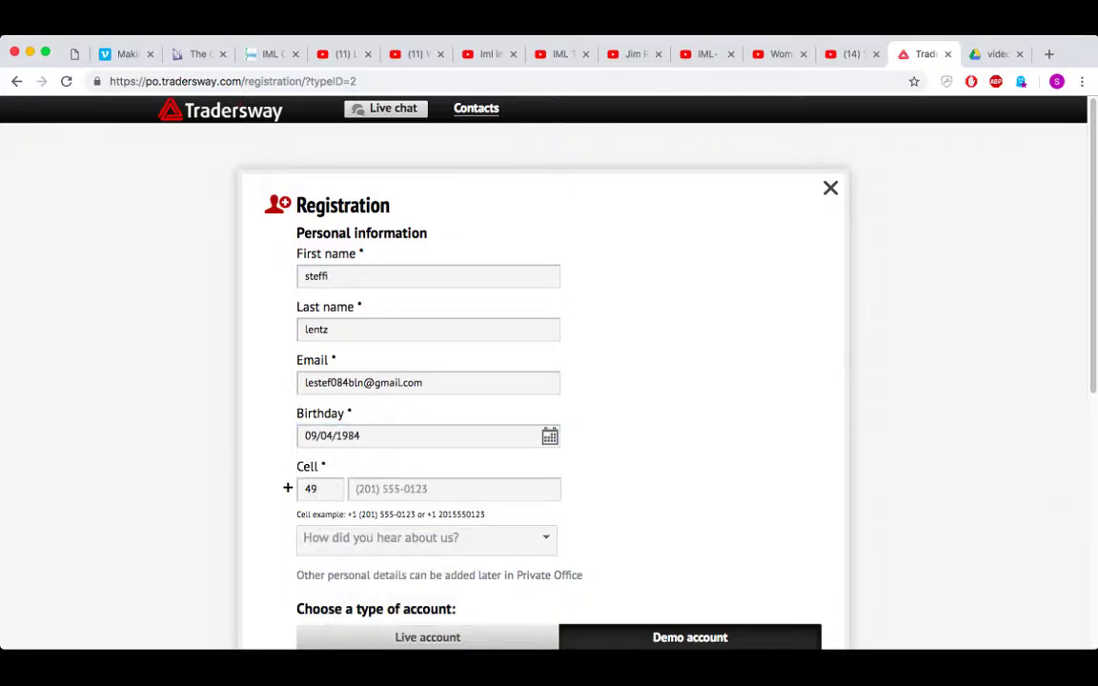
- Enter the registrant's cell phone number and choose Friend recommendation as the referral source
{"action": "left_click", "coordinate": [454, 488]}
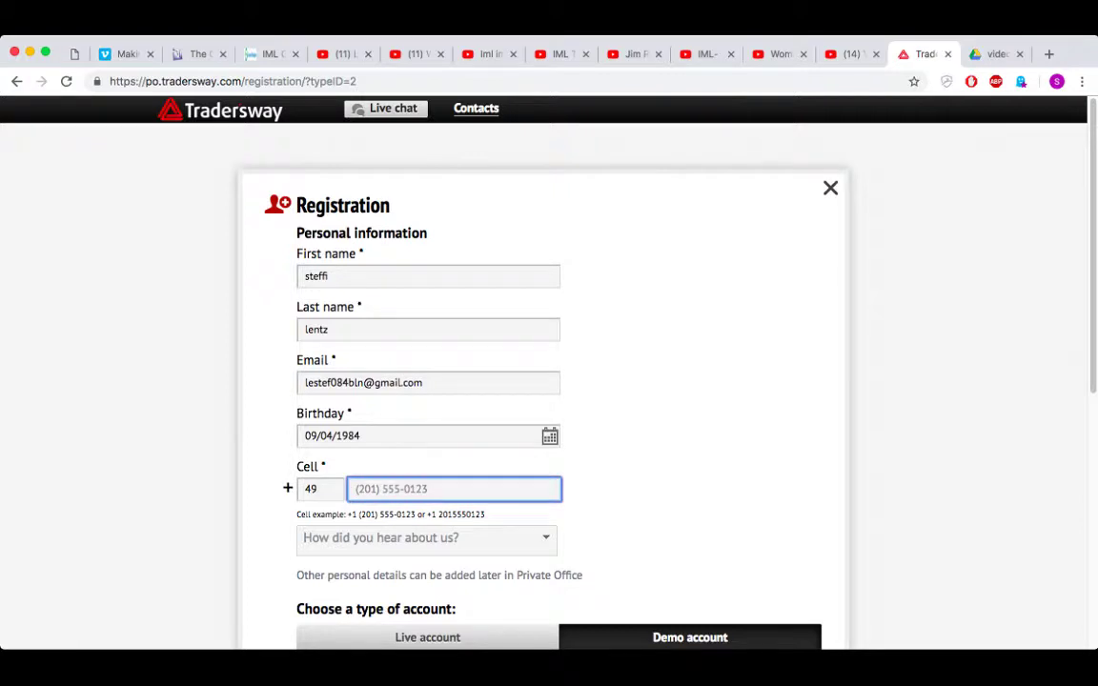
{"action": "key", "text": "Tab"}
{"action": "scroll", "coordinate": [549, 381], "scroll_direction": "down", "scroll_amount": 1}
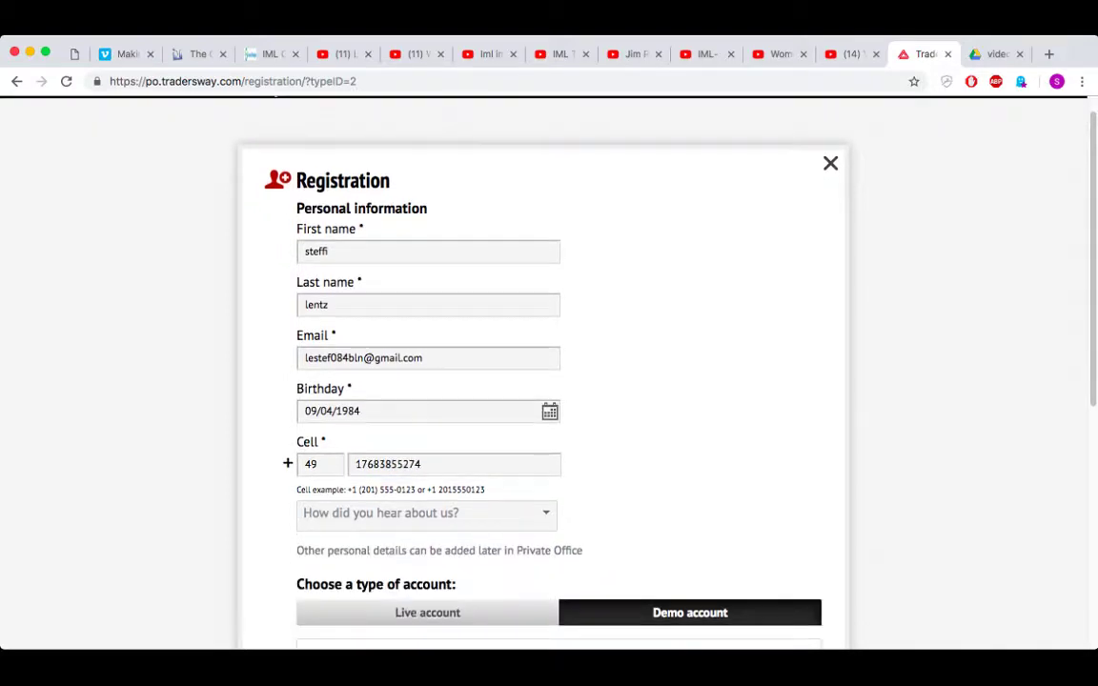
{"action": "key", "text": "Down"}
{"action": "key", "text": "Return"}
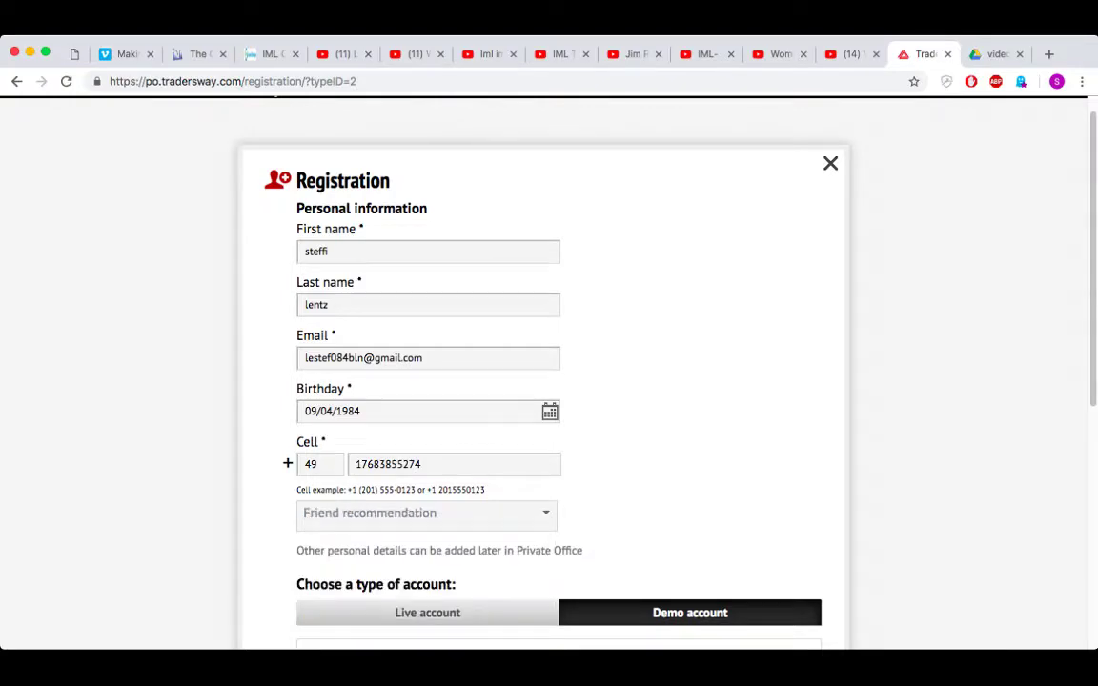
{"action": "scroll", "coordinate": [549, 381], "scroll_direction": "down", "scroll_amount": 5}
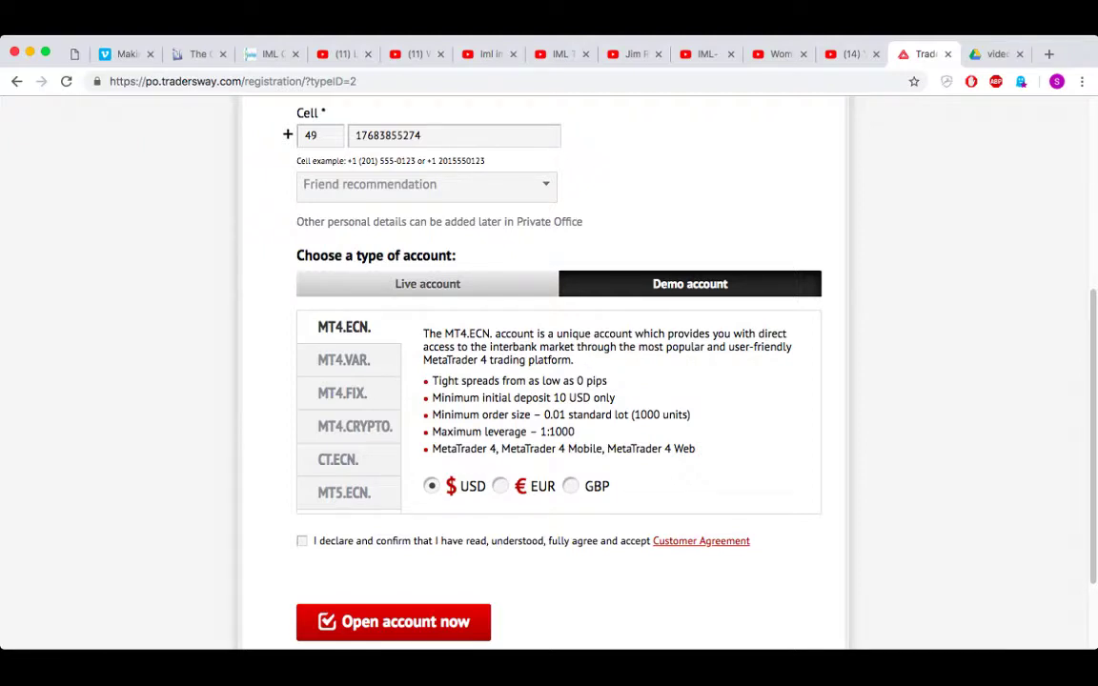
- Accept the Customer Agreement and submit the form to open the MT4.ECN. USD demo account
{"action": "left_click", "coordinate": [301, 541]}
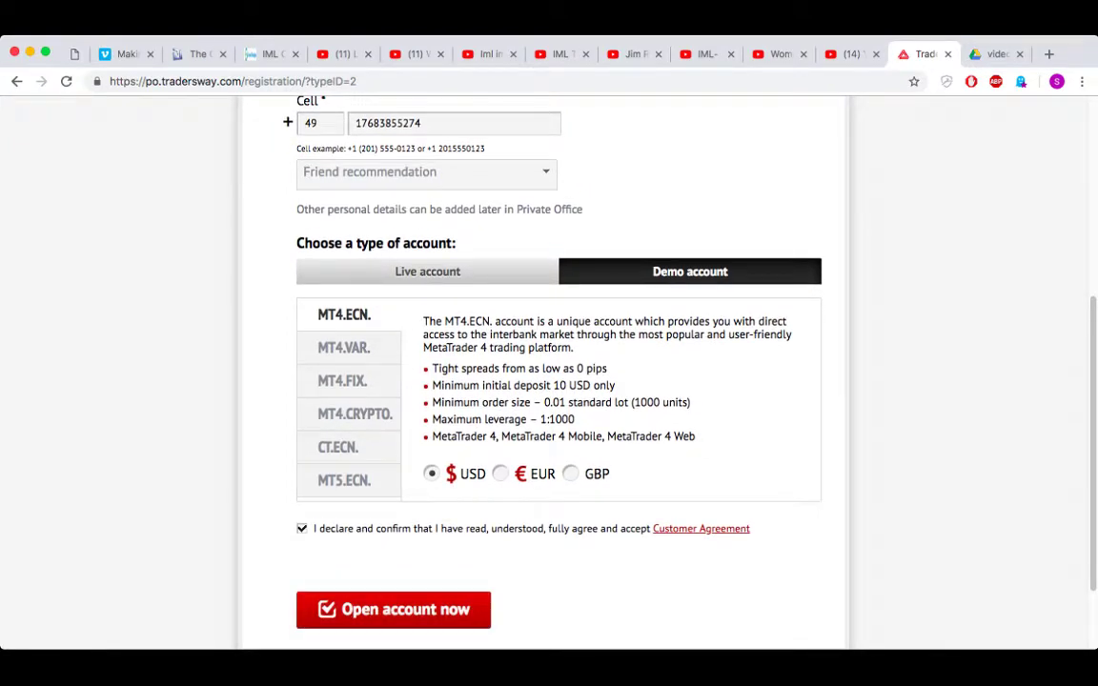
{"action": "left_click", "coordinate": [393, 609]}
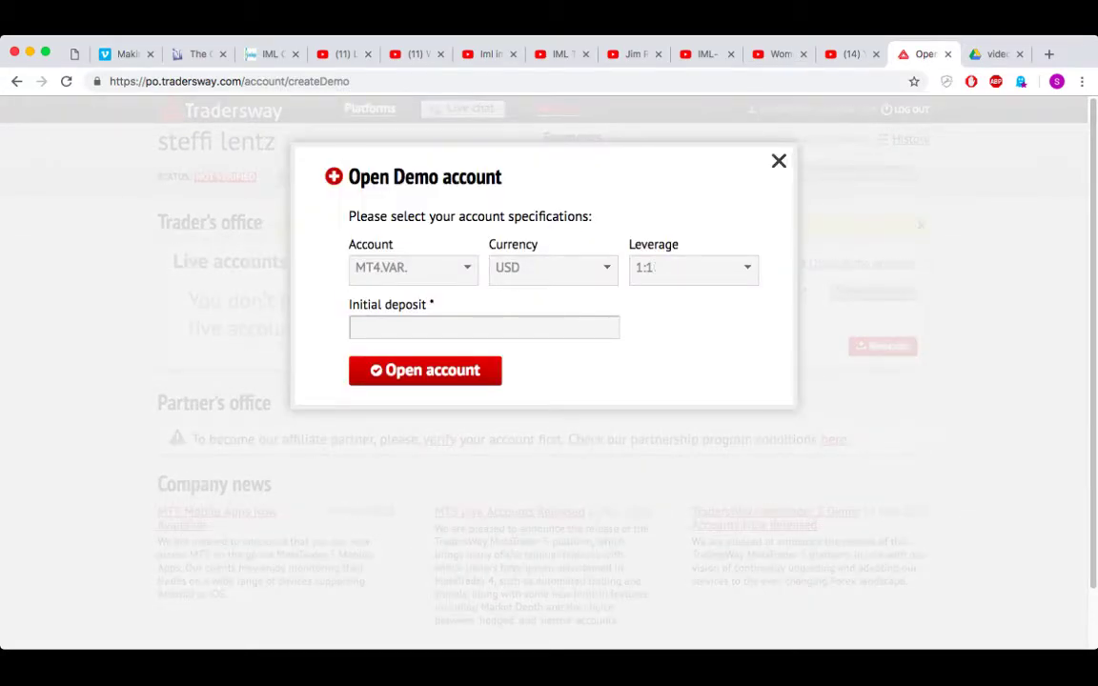
- Set leverage to 1:1000 for the new MT4.VAR. USD demo account
{"action": "left_click", "coordinate": [693, 268]}
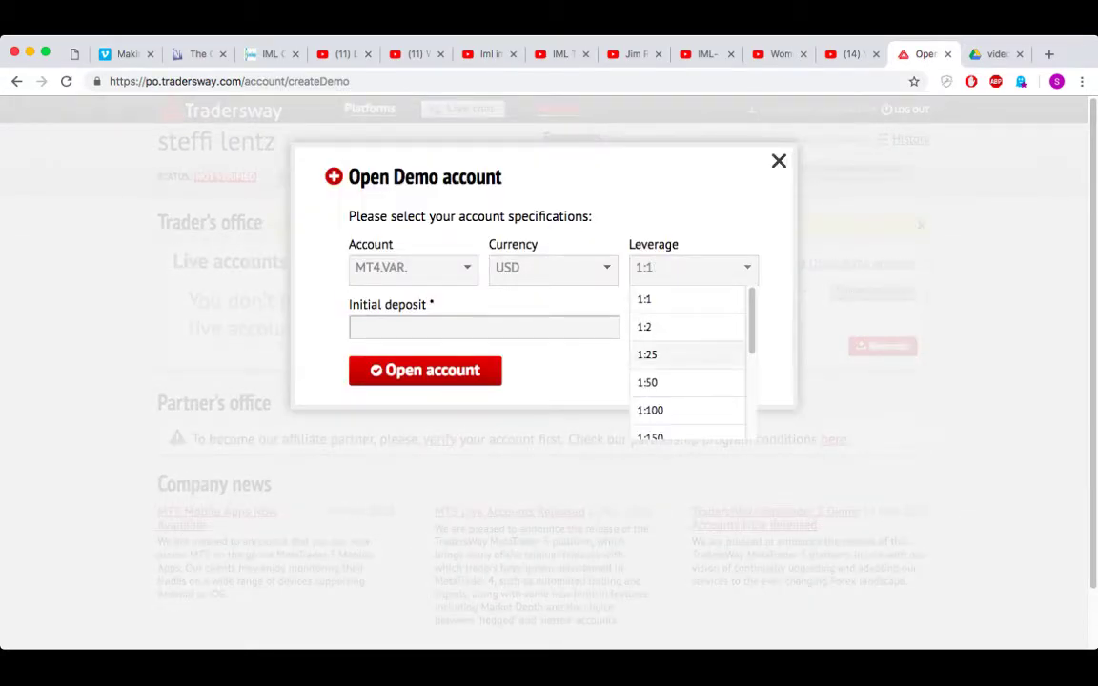
{"action": "scroll", "coordinate": [691, 367], "scroll_direction": "down", "scroll_amount": 1}
{"action": "scroll", "coordinate": [691, 368], "scroll_direction": "down", "scroll_amount": 1}
{"action": "scroll", "coordinate": [691, 368], "scroll_direction": "down", "scroll_amount": 1}
{"action": "scroll", "coordinate": [691, 372], "scroll_direction": "down", "scroll_amount": 4}
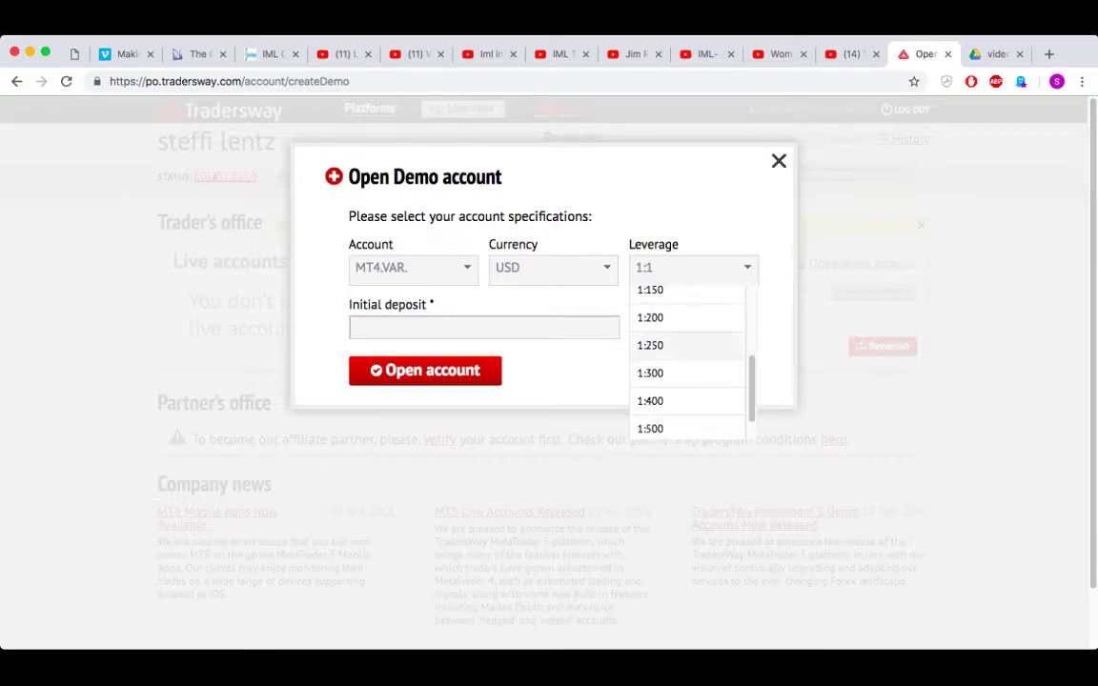
{"action": "key", "text": "Escape"}
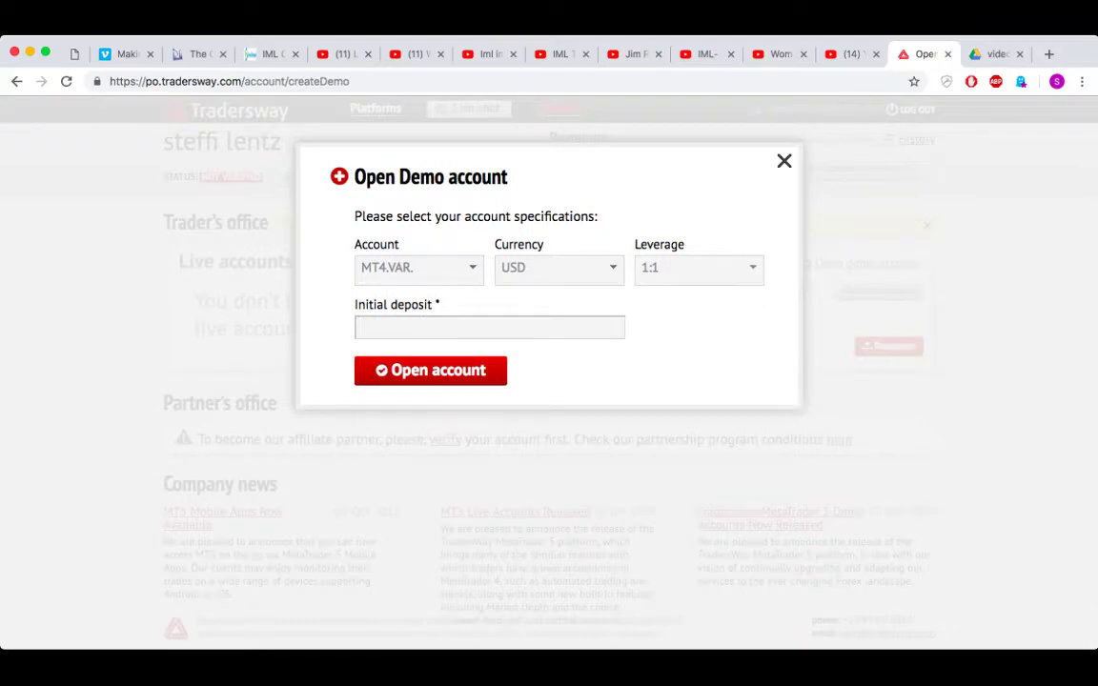
{"action": "key", "text": "space"}
{"action": "scroll", "coordinate": [694, 362], "scroll_direction": "down", "scroll_amount": 5}
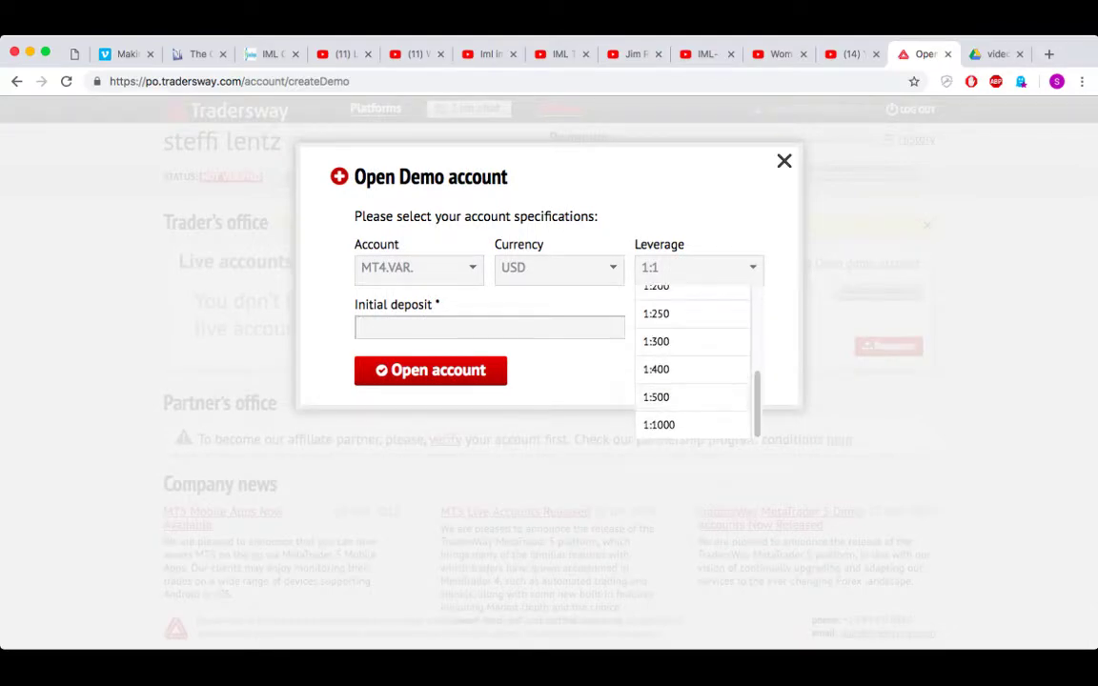
{"action": "key", "text": "Down"}
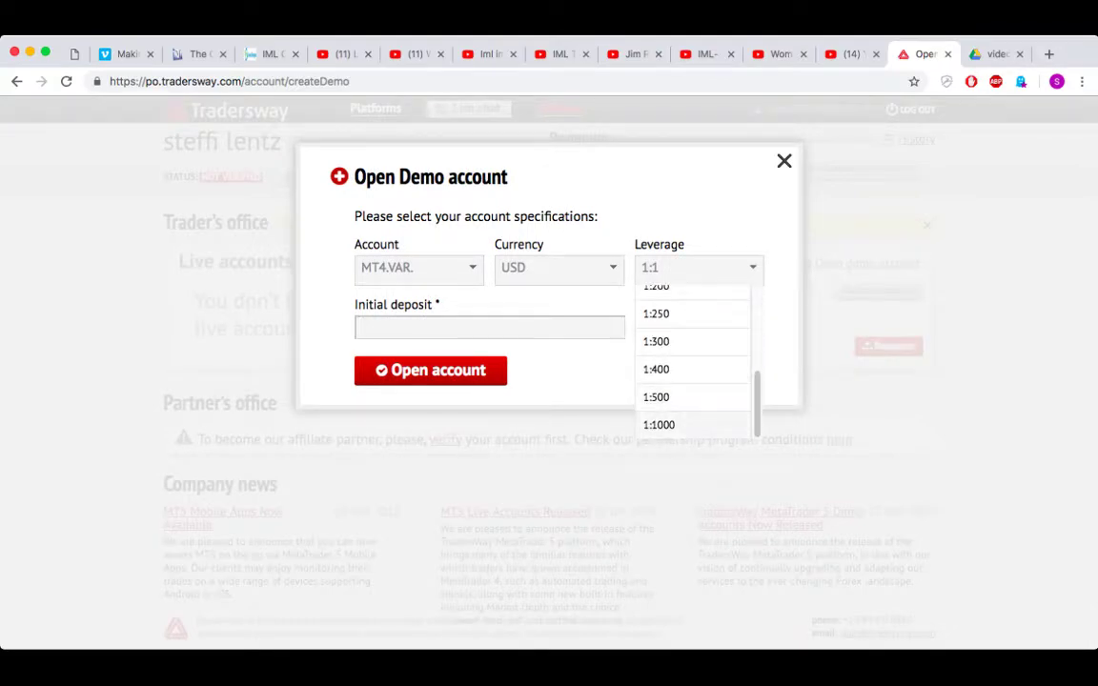
{"action": "key", "text": "Return"}
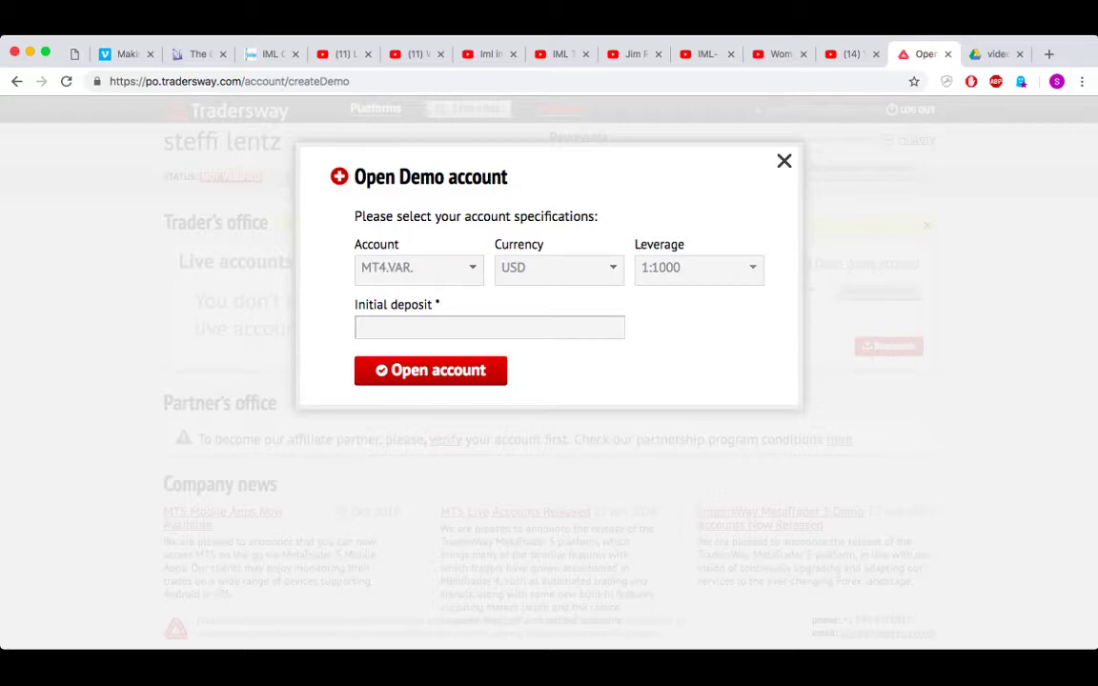
- Enter a 200 USD initial deposit and submit to open the MT4.VAR. demo account
{"action": "left_click", "coordinate": [489, 327]}
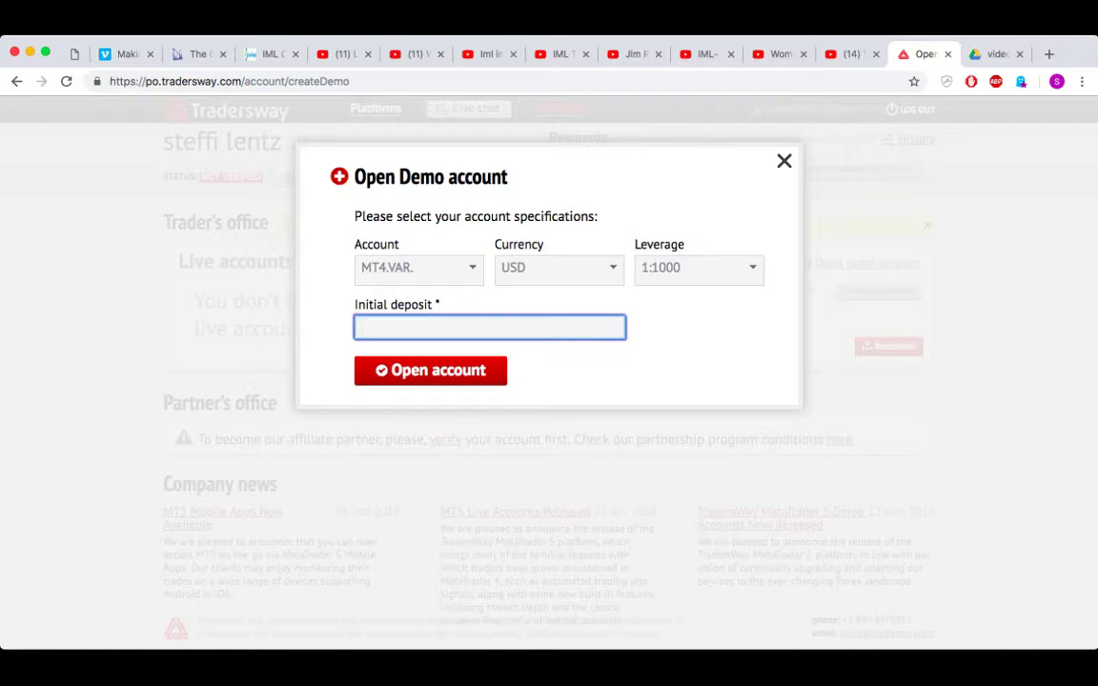
{"action": "type", "text": "200"}
{"action": "key", "text": "Return"}
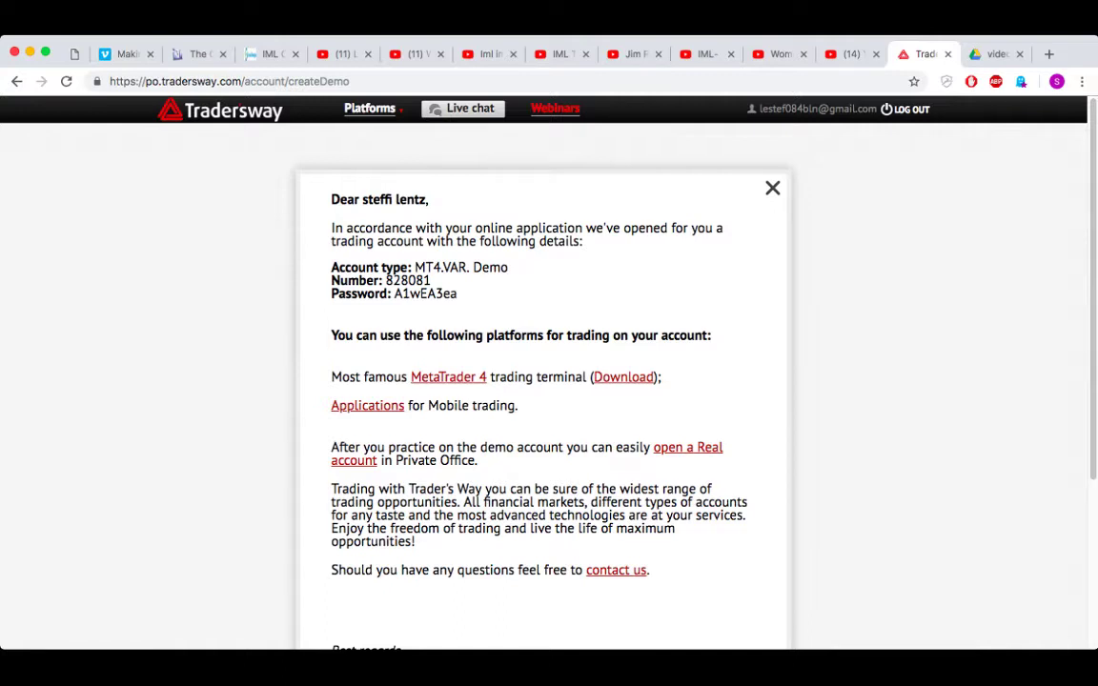
- Select the new account number and password, then reload to return to the Private Office
{"action": "left_click_drag", "start_coordinate": [330, 280], "coordinate": [426, 281]}
{"action": "left_click", "coordinate": [426, 280]}
{"action": "left_click_drag", "start_coordinate": [338, 294], "coordinate": [458, 294]}
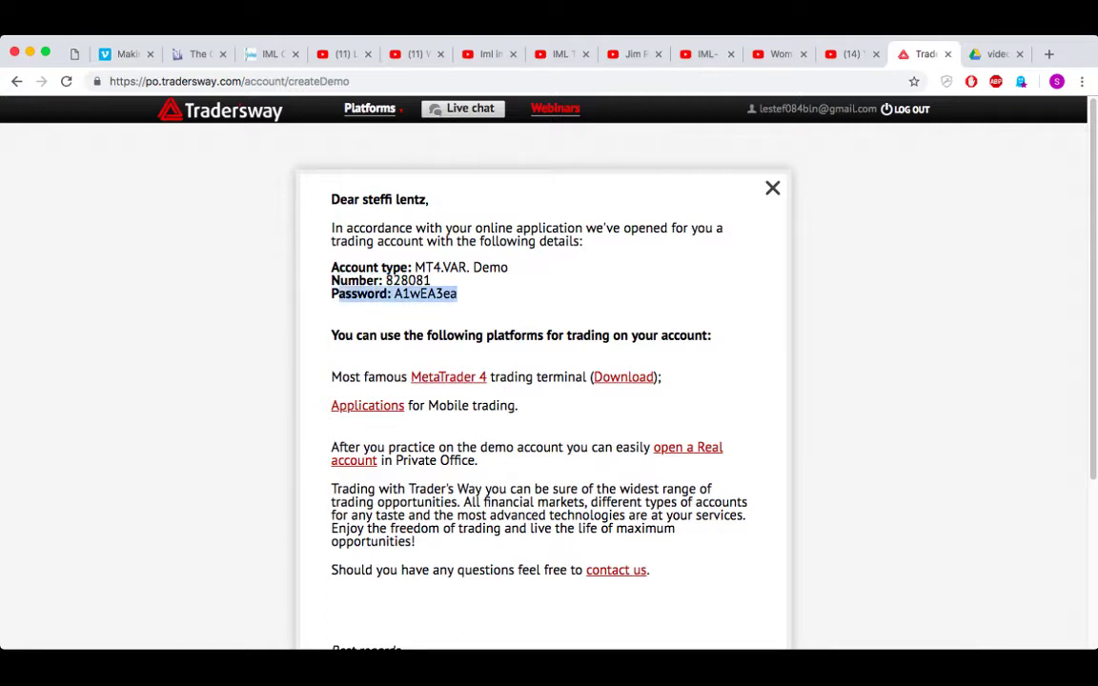
{"action": "left_click", "coordinate": [457, 294]}
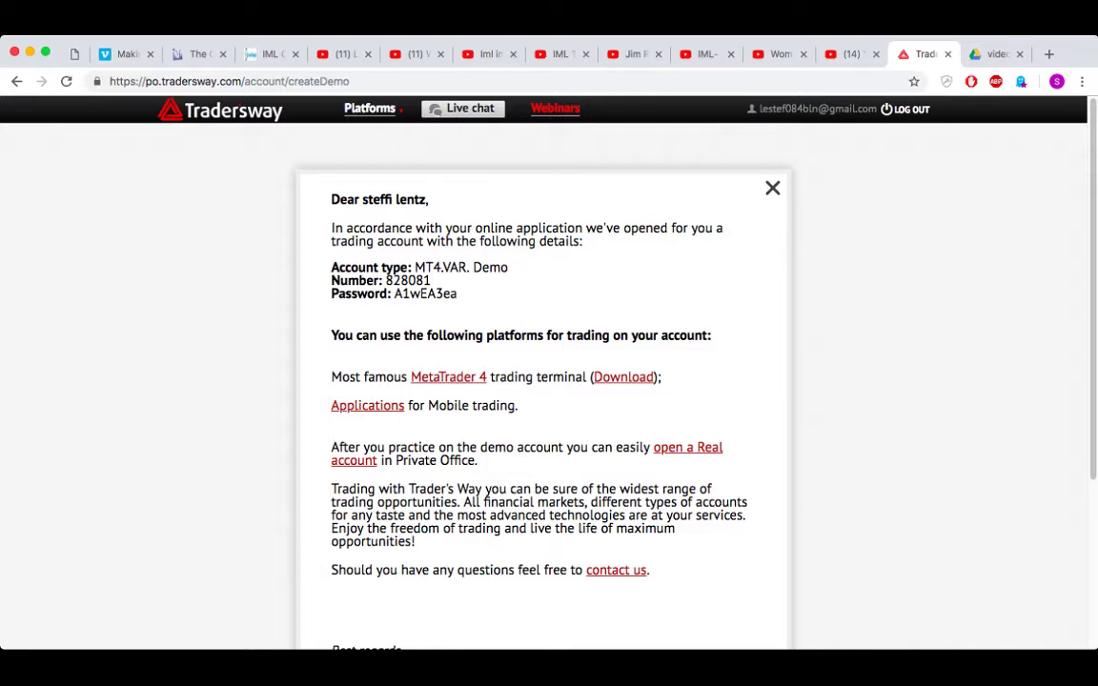
{"action": "key", "text": "super+r"}
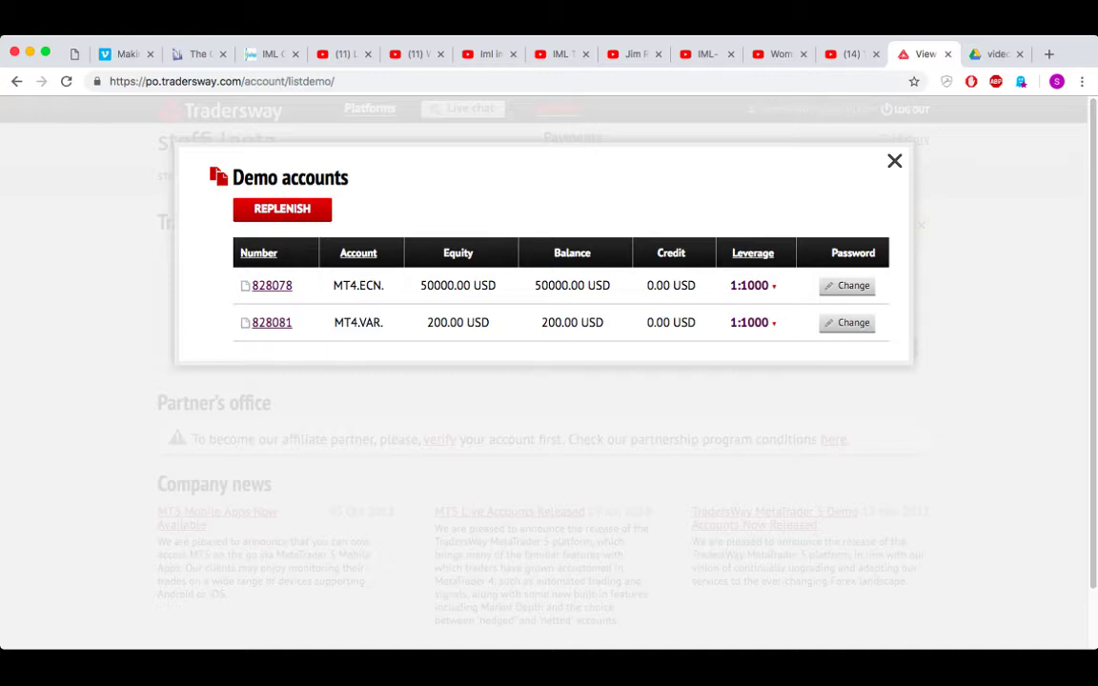
{"action": "left_click_drag", "start_coordinate": [332, 323], "coordinate": [696, 322]}
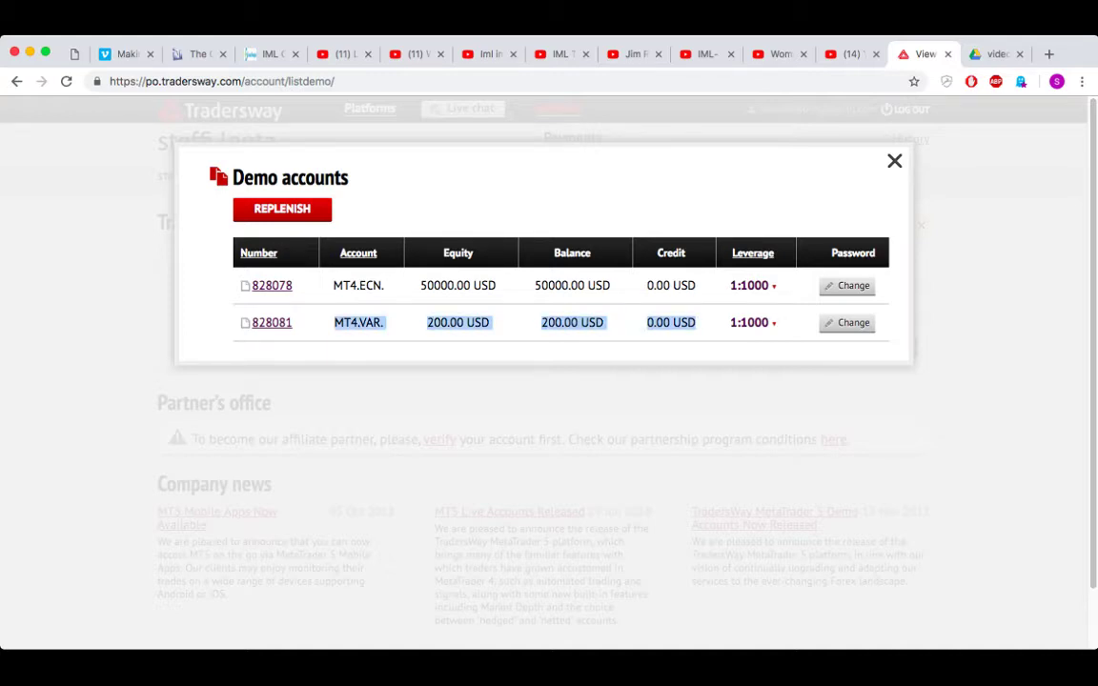